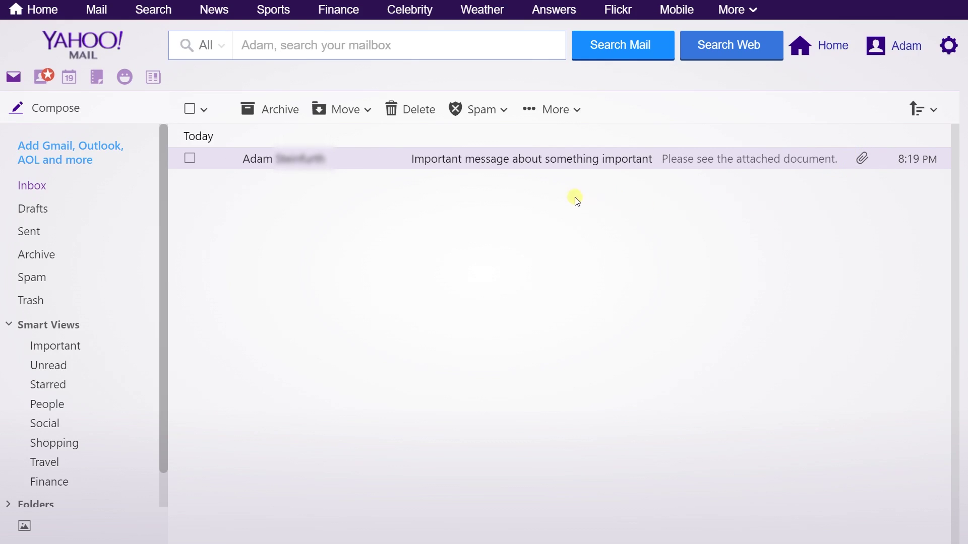
Step: Open the important-message email and download its invoice.pdf attachment
left_click(505, 164)
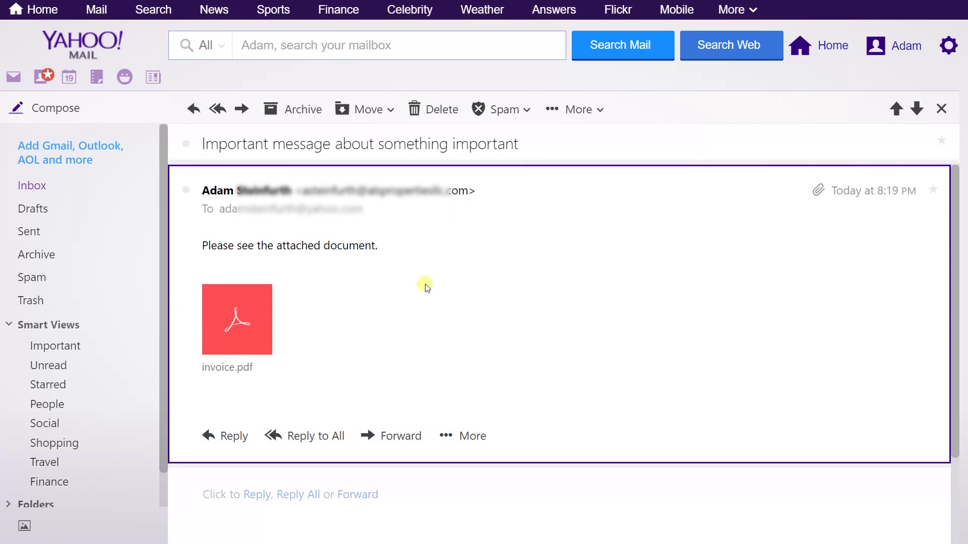
mouse_move(247, 321)
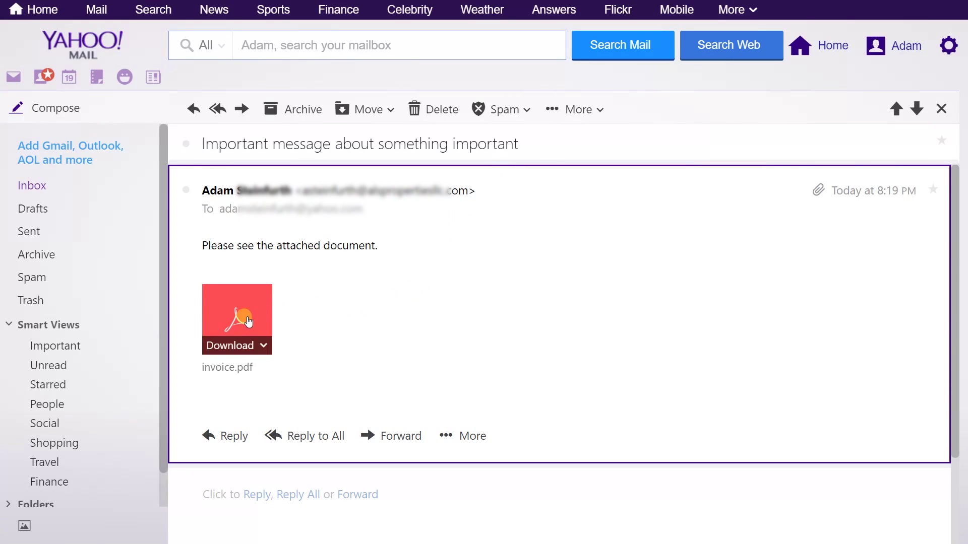
left_click(234, 347)
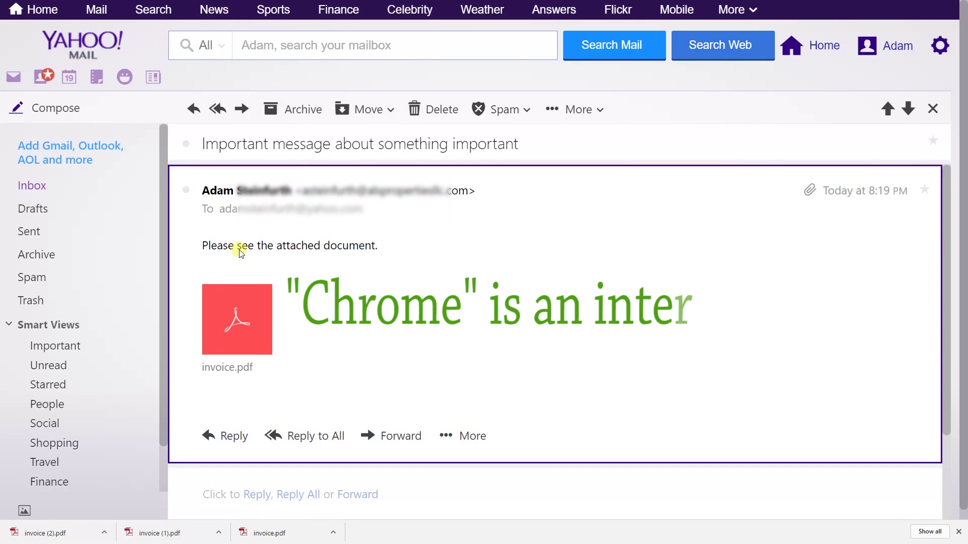
Step: Exit Chrome's full-screen mode with F11 so the tabs and taskbar show
key("F11")
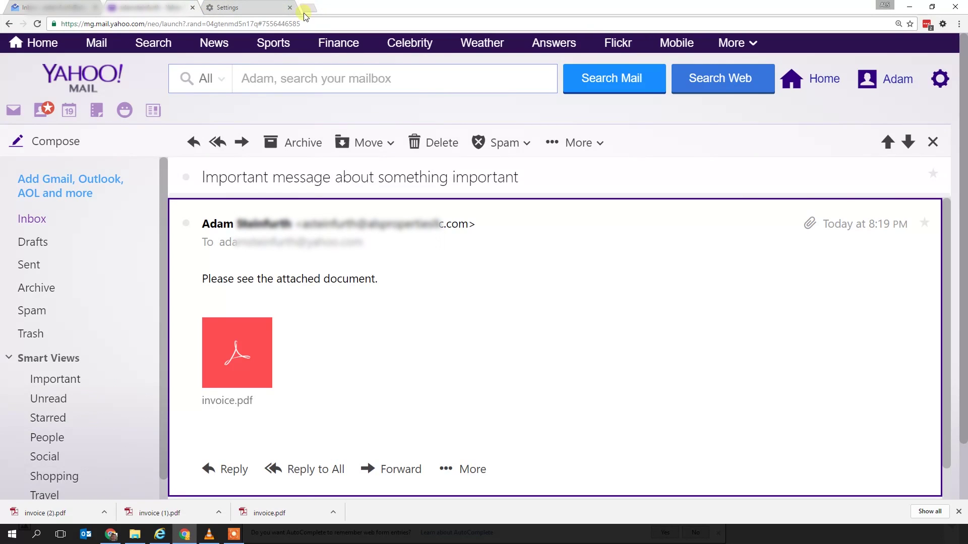
triple_click(302, 223)
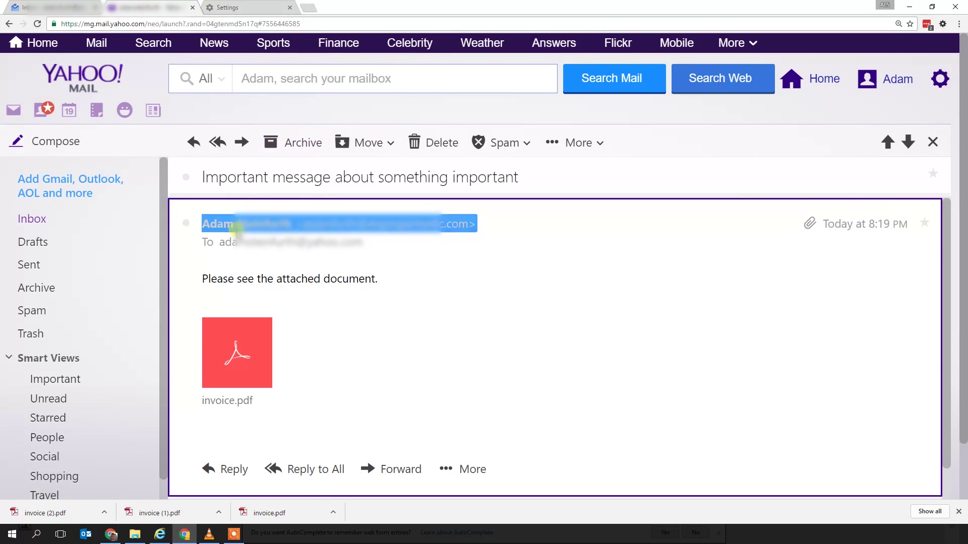
left_click(202, 484)
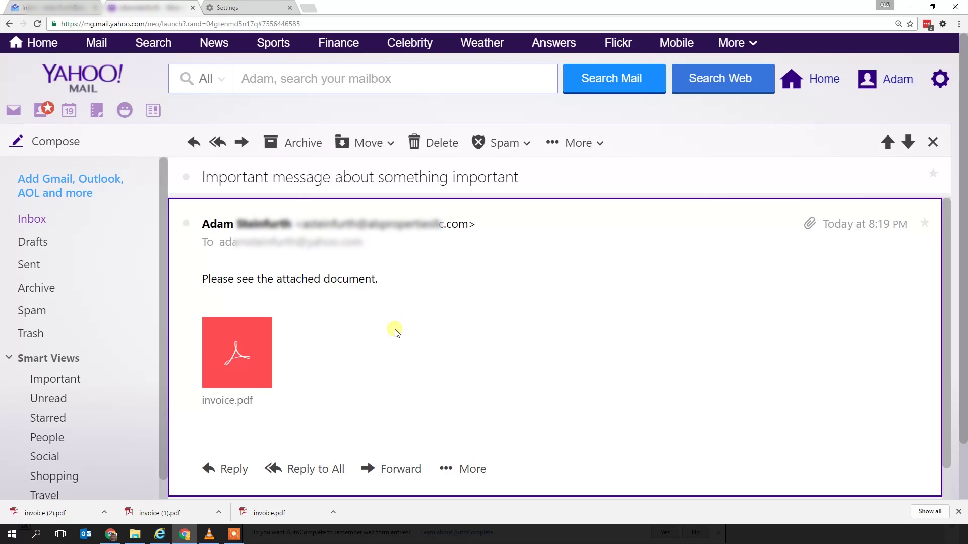
Step: Launch Internet Explorer by searching 'int' from the Start menu
left_click(10, 538)
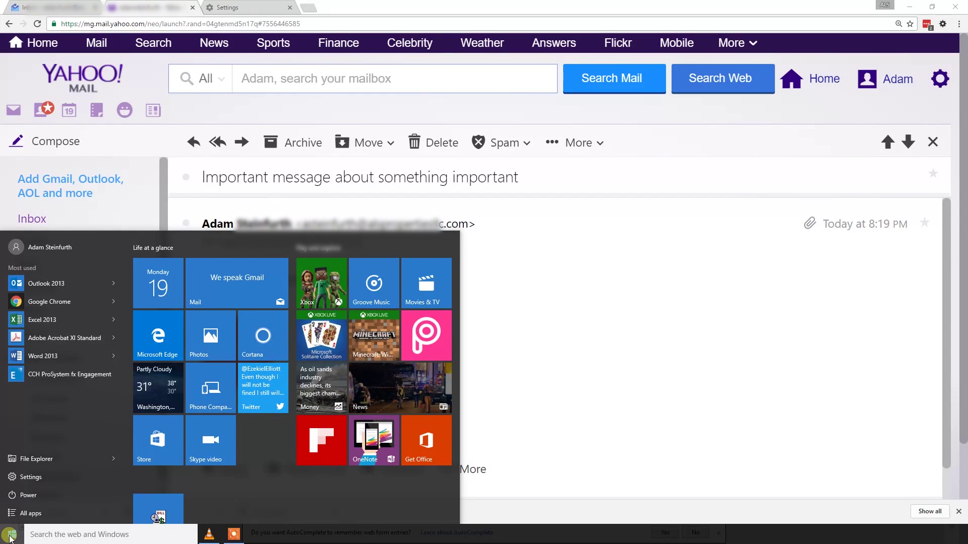
type("in")
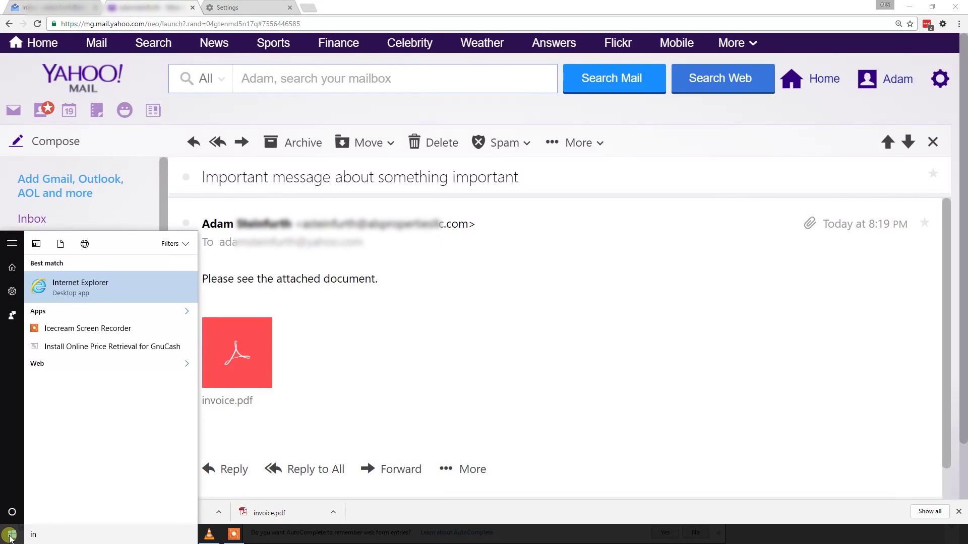
type("t")
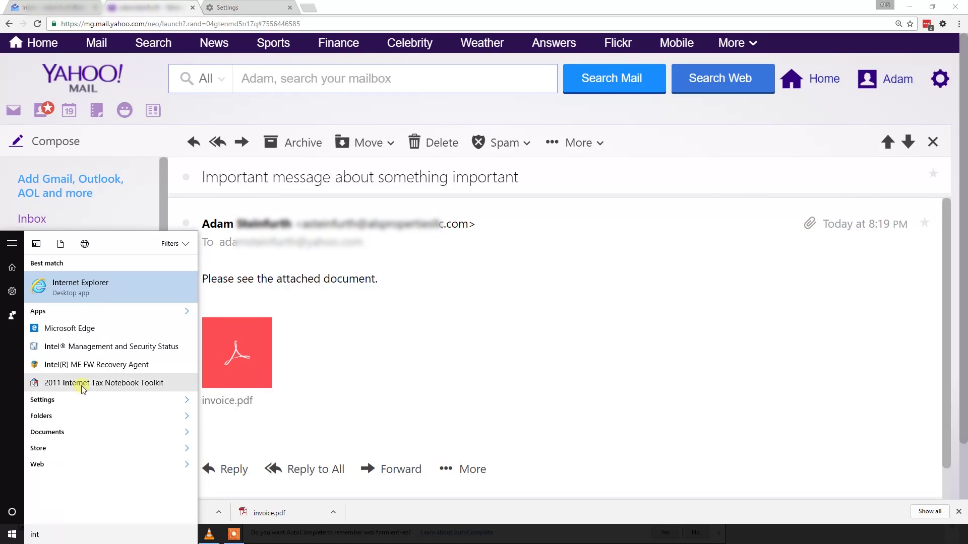
left_click(95, 295)
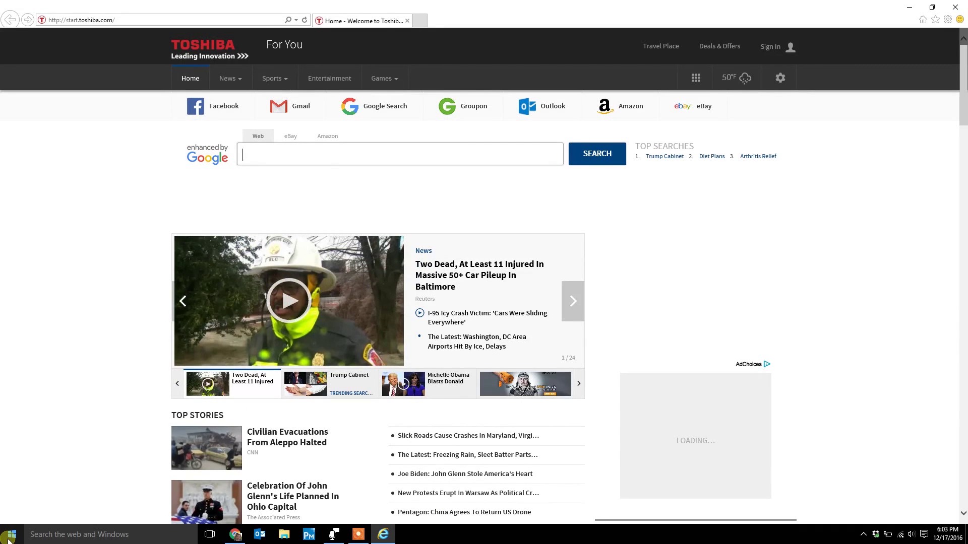
Step: Launch Internet Explorer from All apps under Windows Accessories
left_click(7, 539)
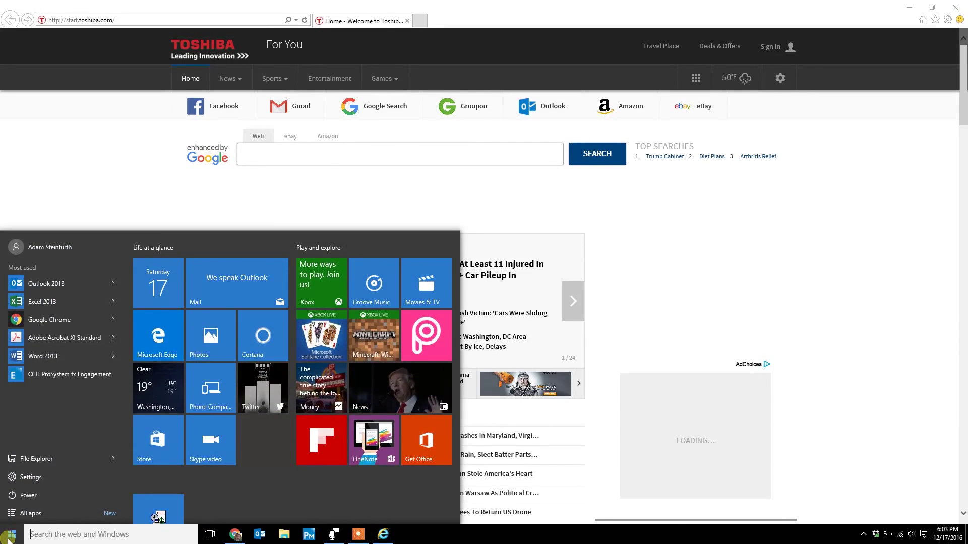
left_click(20, 512)
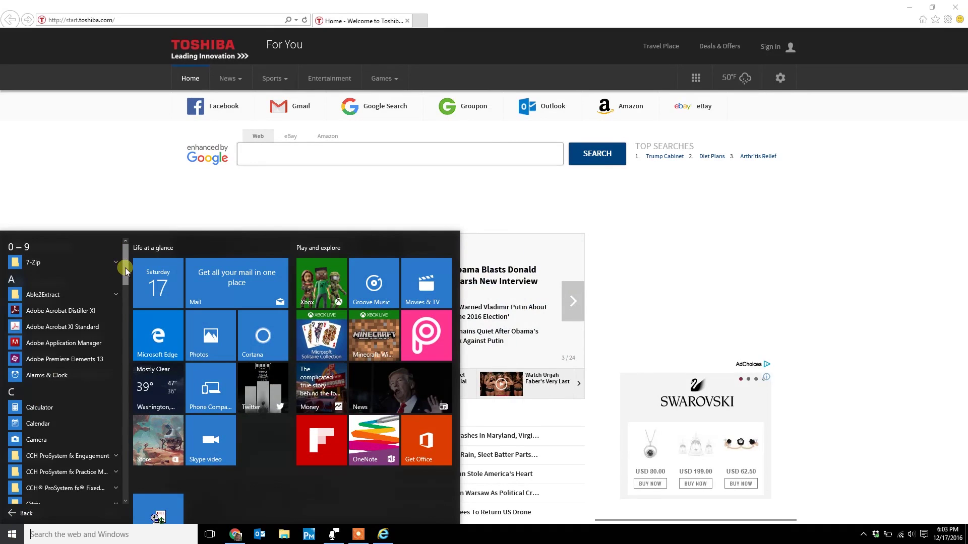
left_click_drag(126, 271, 129, 476)
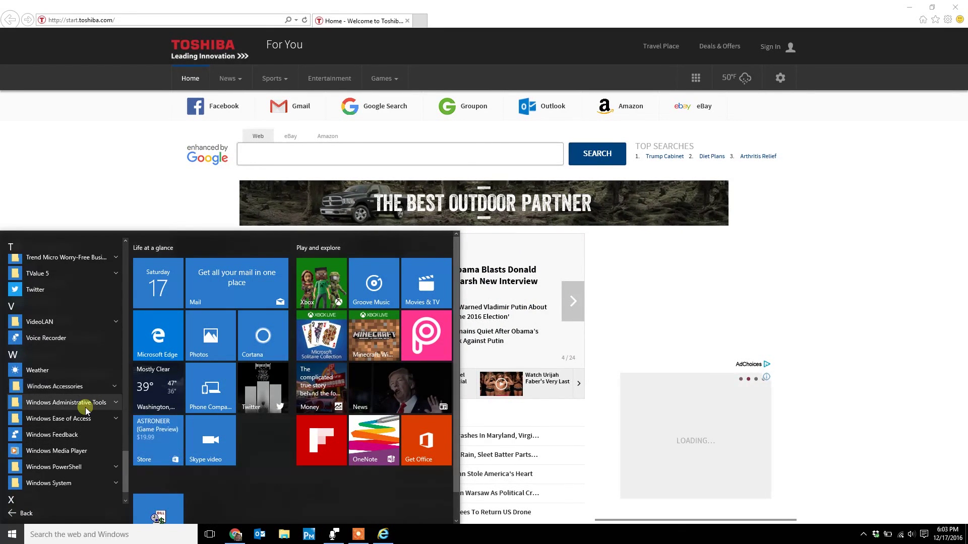
left_click(85, 388)
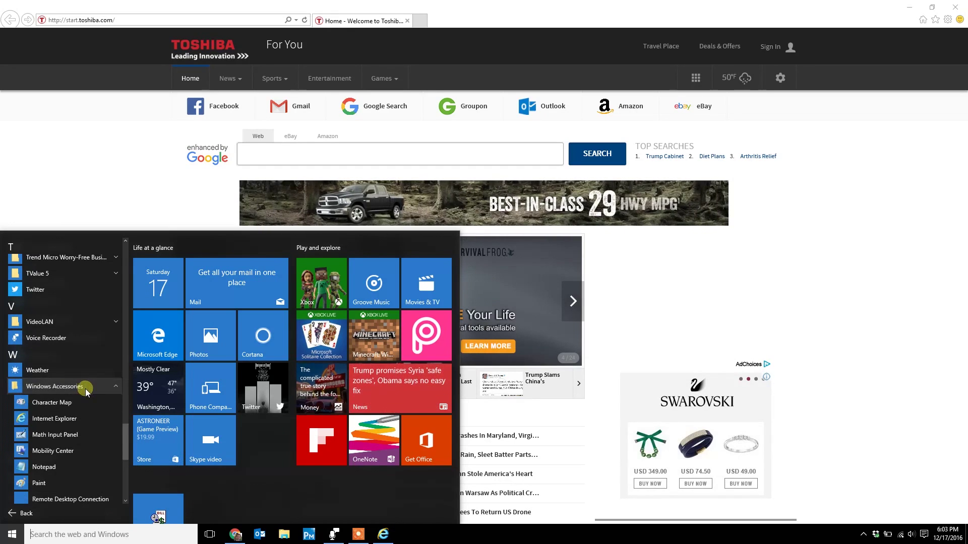
left_click(76, 419)
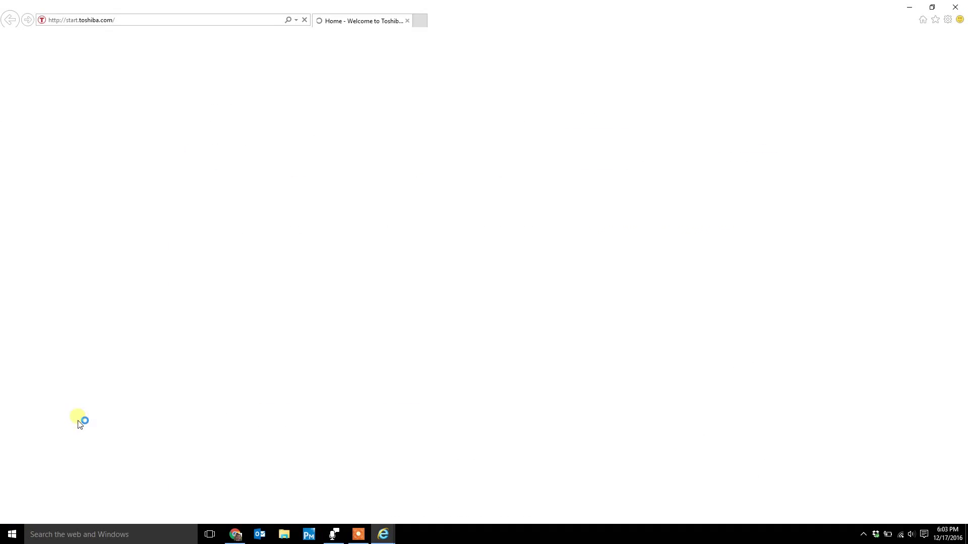
Step: Load mail.yahoo.com in Internet Explorer to reach the Yahoo Mail inbox
left_click(146, 23)
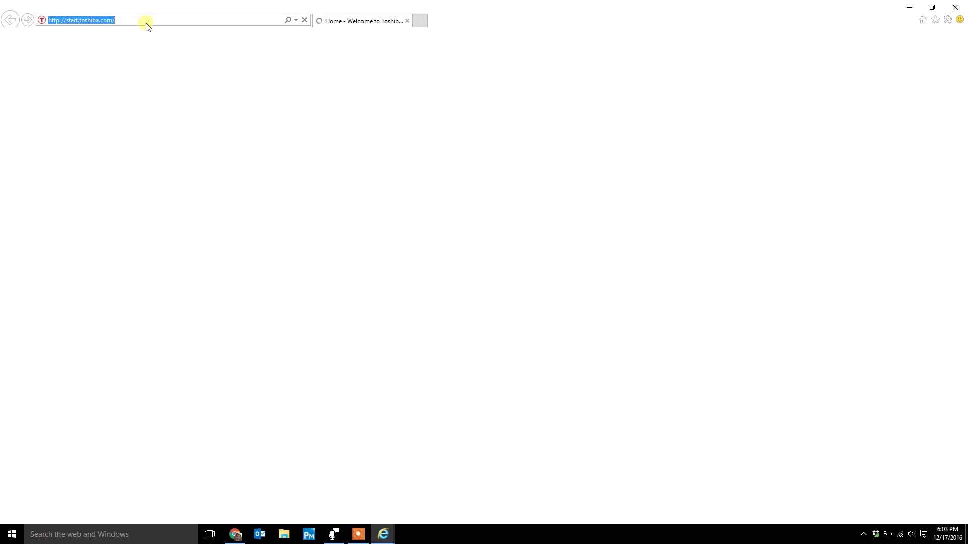
type("mail")
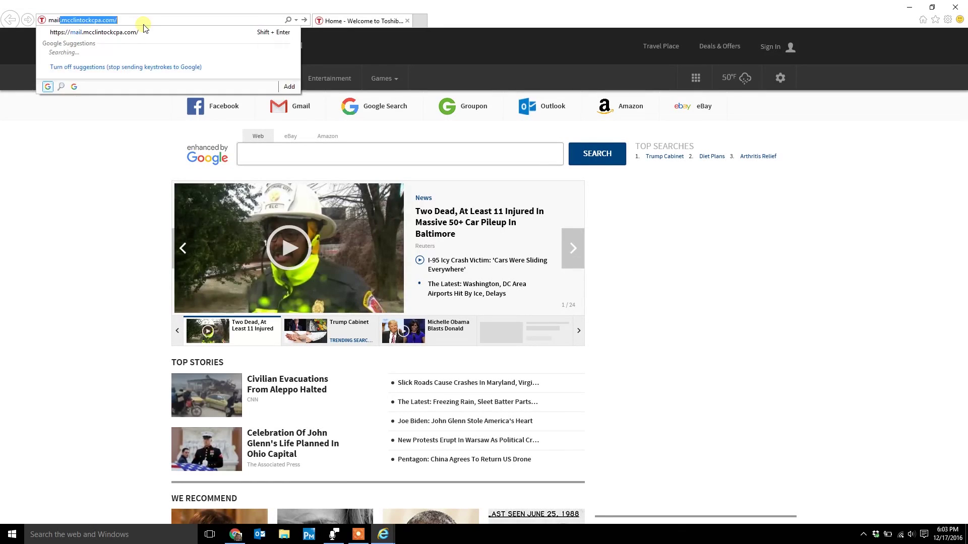
type(".yahoo.com")
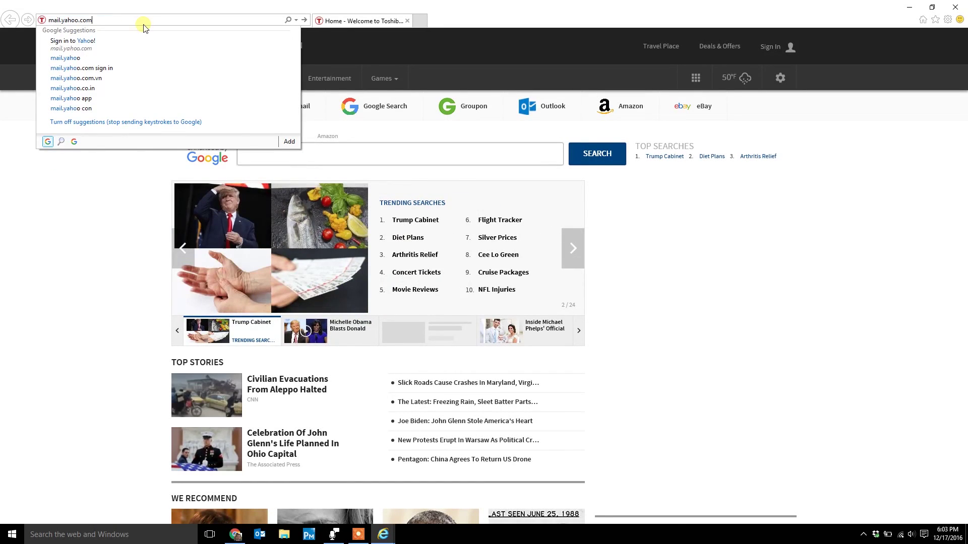
key("Return")
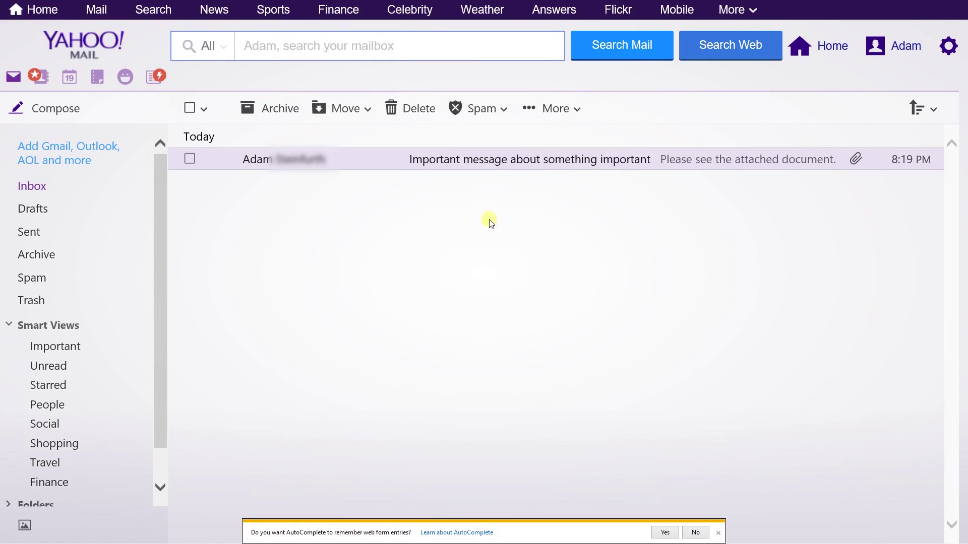
Step: Open the invoice email and download invoice.pdf, bringing up the open-or-save prompt
left_click(474, 160)
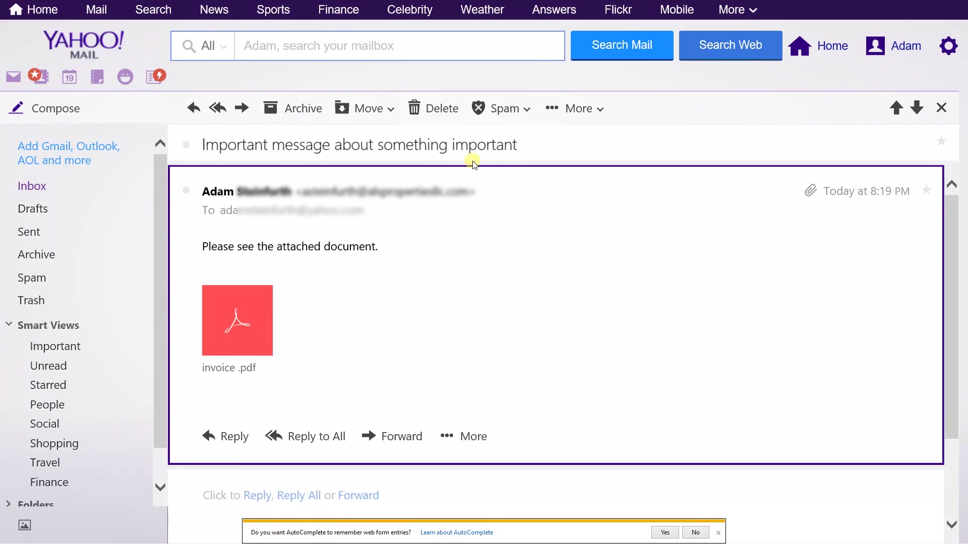
left_click_drag(456, 171, 443, 202)
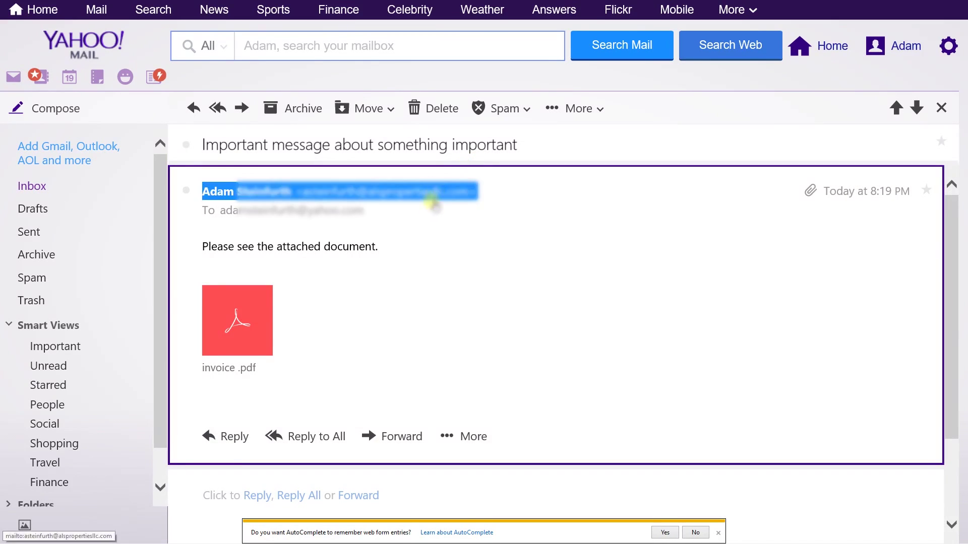
left_click(379, 259)
mouse_move(238, 307)
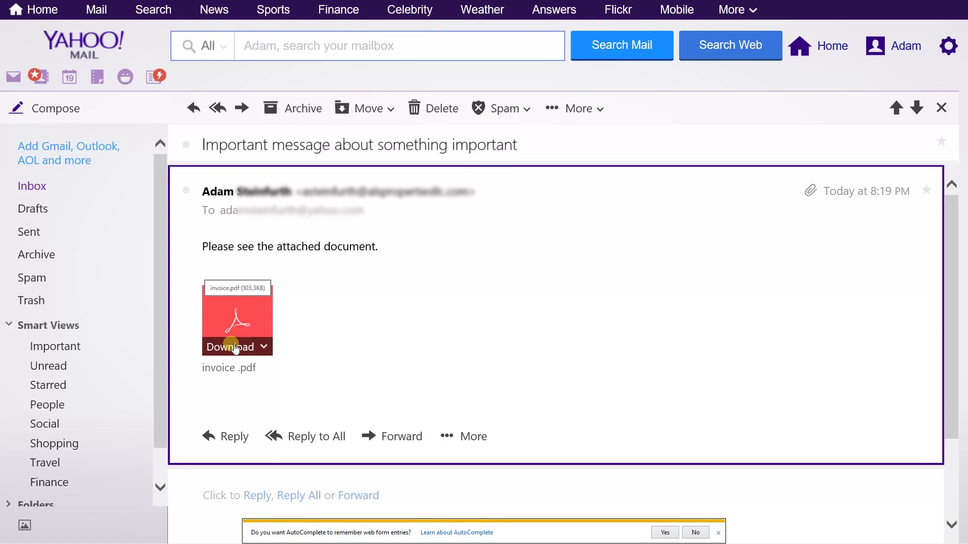
left_click(235, 347)
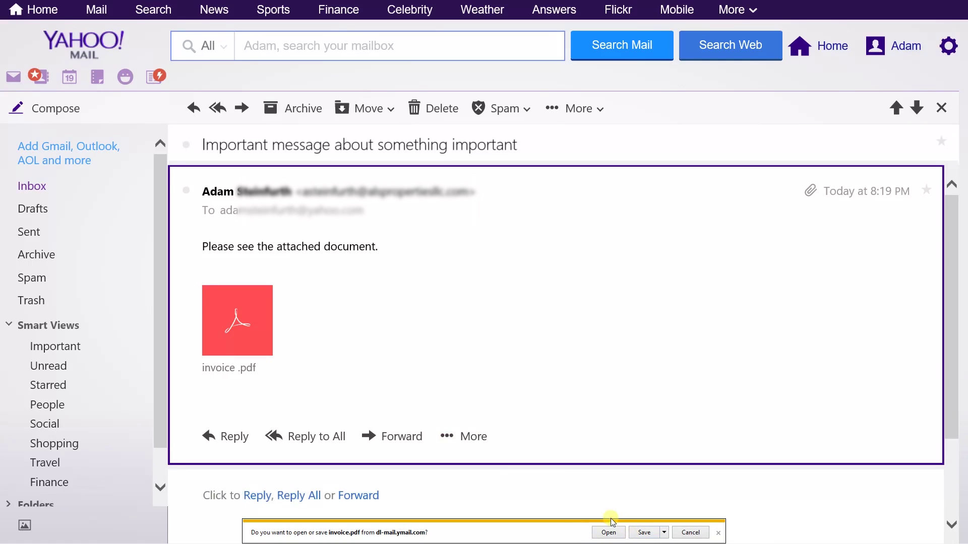
Step: Open the attachment directly in Adobe Acrobat to view the address-label page, then close Acrobat
left_click(607, 533)
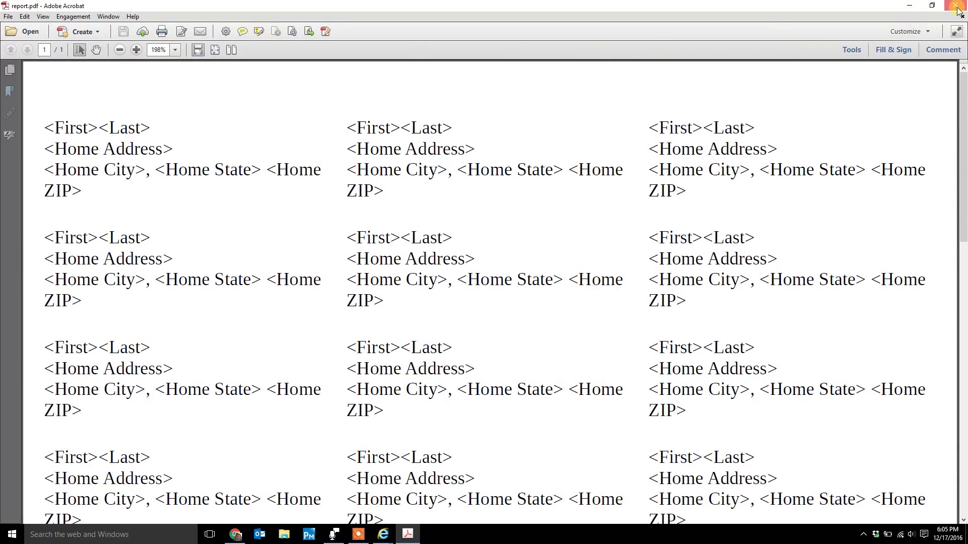
left_click(960, 8)
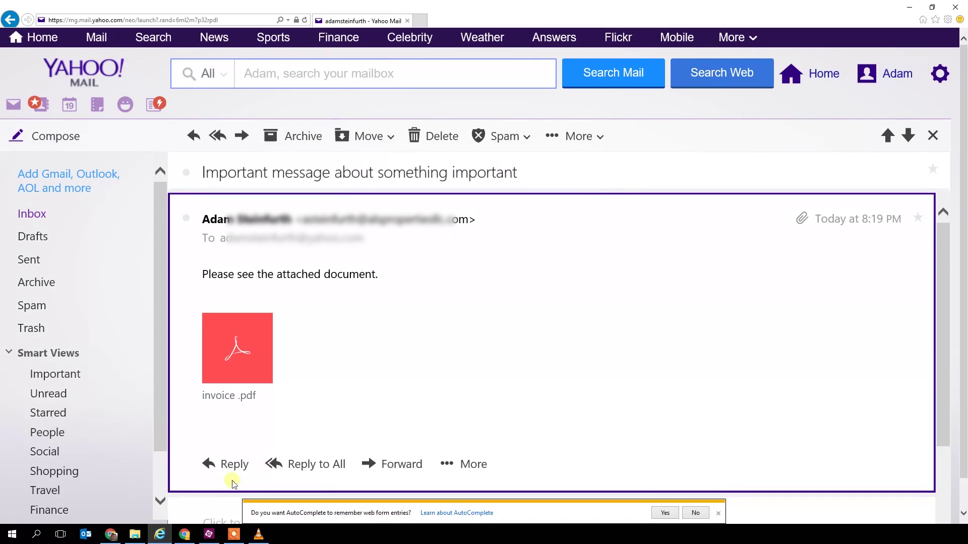
Step: Show Internet Explorer's taskbar jump list of recent pages, then dismiss it
right_click(163, 537)
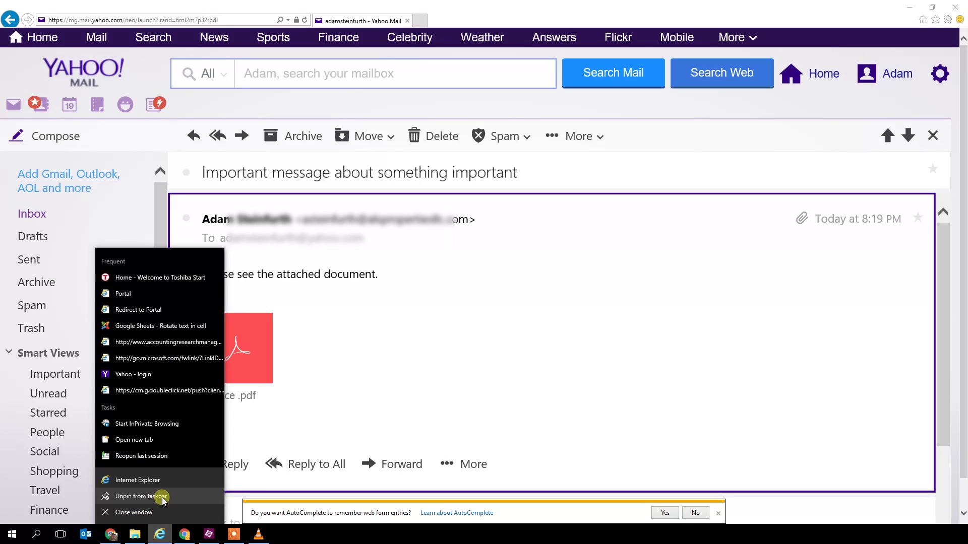
left_click(438, 398)
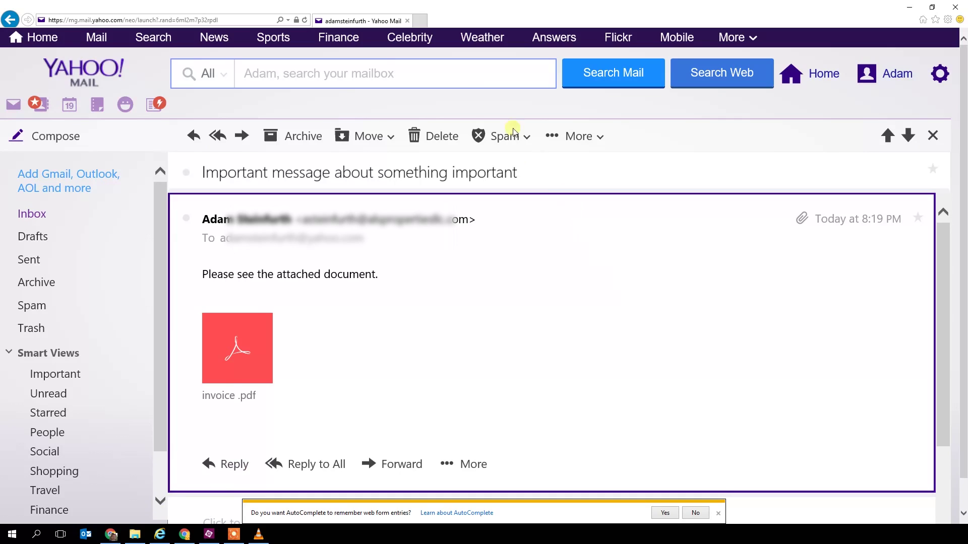
Step: Go to the mozilla.org Firefox page by entering 'firefox' in the address bar
left_click(230, 19)
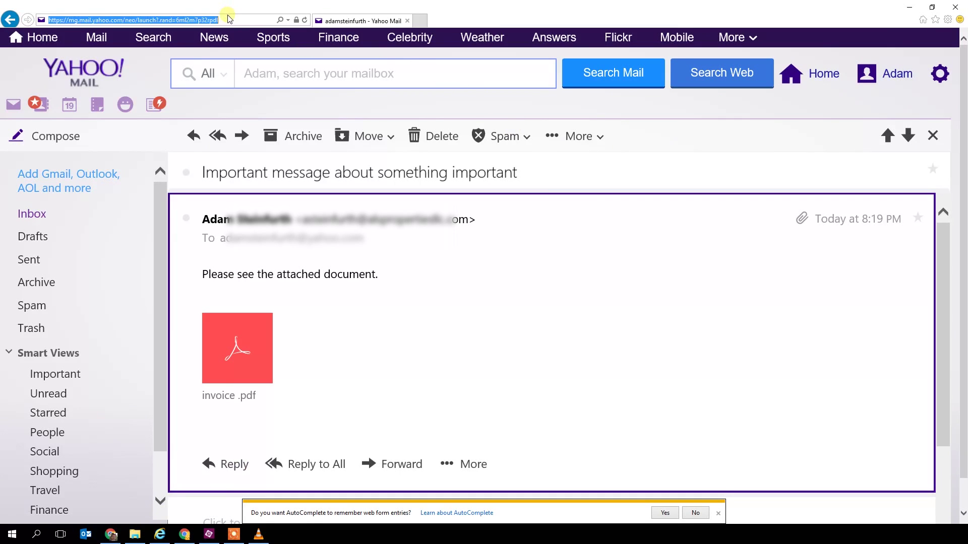
type("firefox")
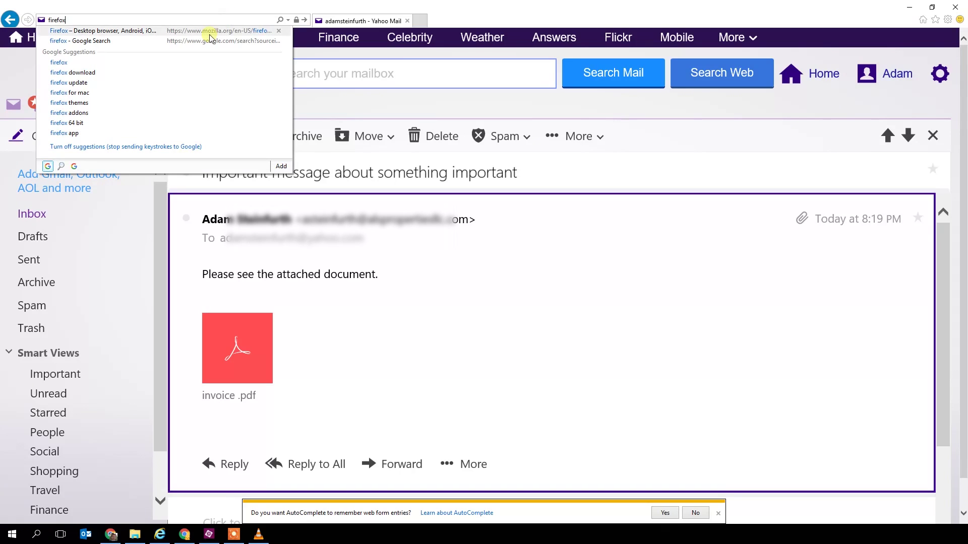
left_click(210, 32)
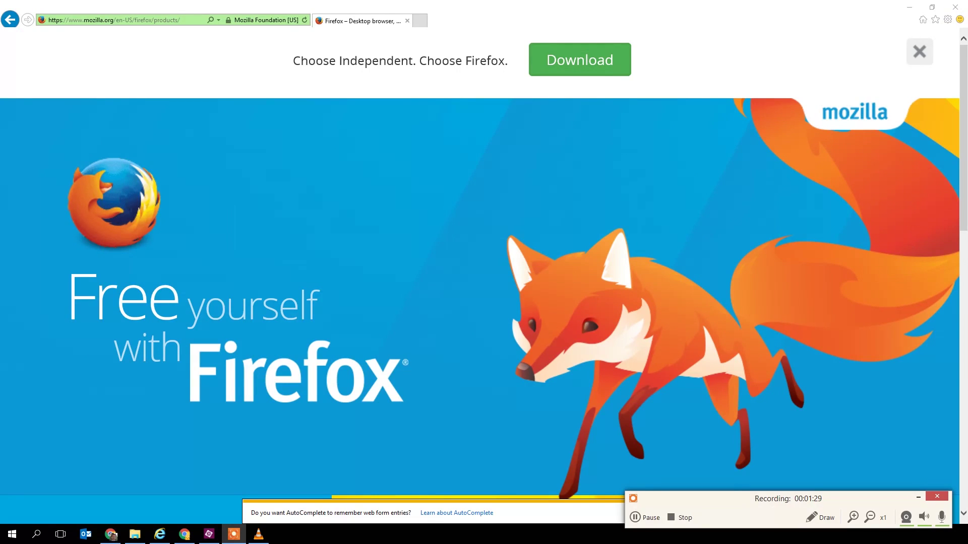
left_click(673, 515)
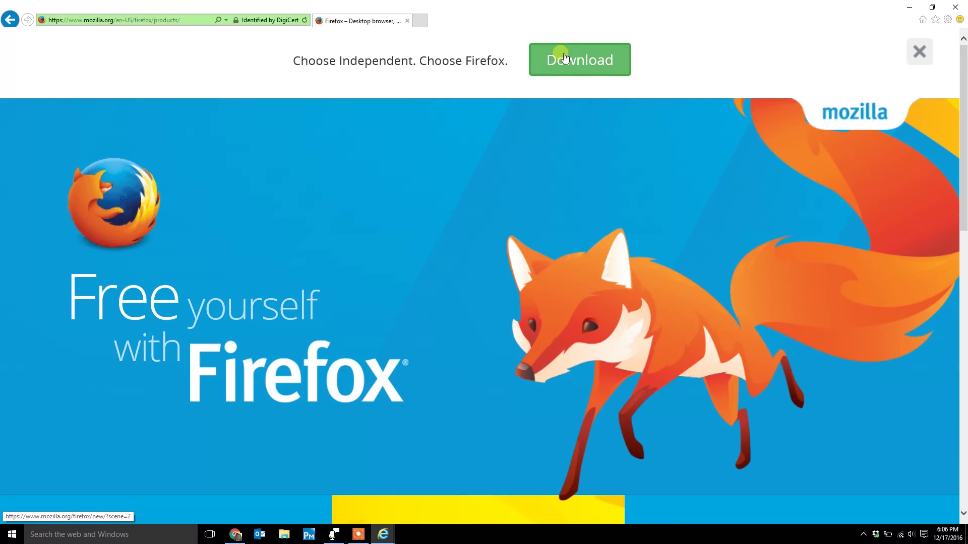